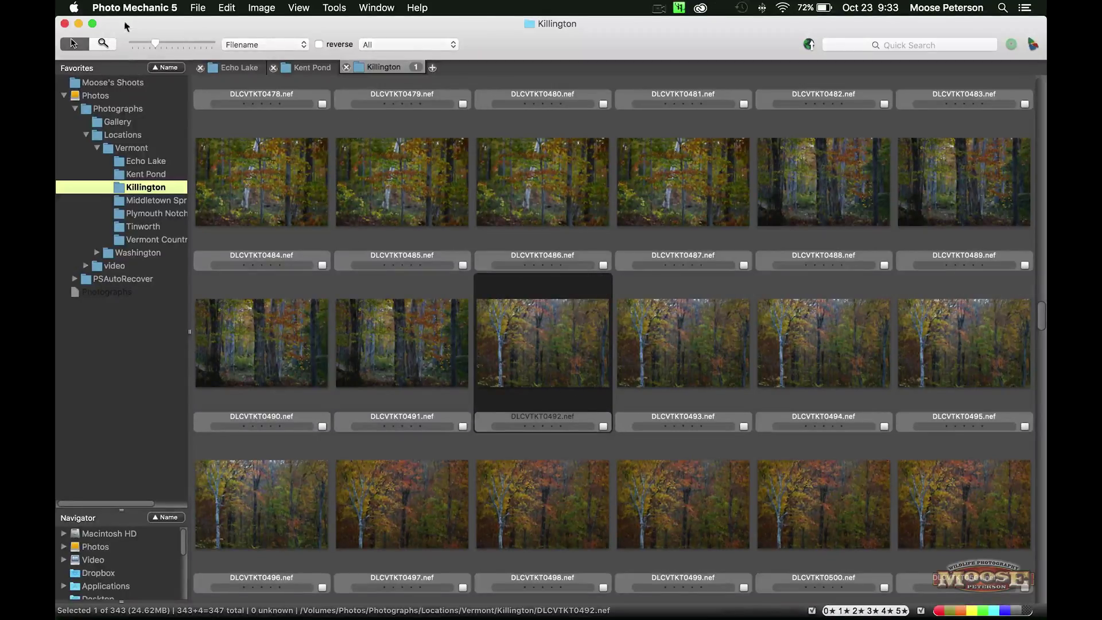
Show the 343-image Killington contact sheet in its tab beside Echo Lake and Kent Pond.
mouse_move(537, 333)
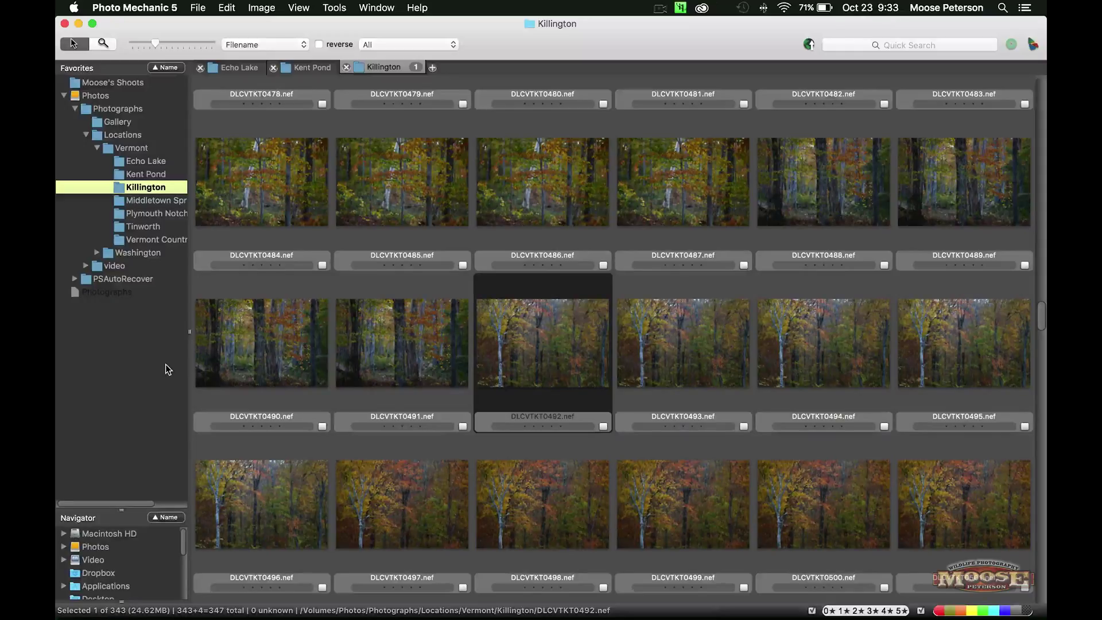
Open the Ingest settings with Cmd+G, then cancel them without ingesting any files.
key("super+g")
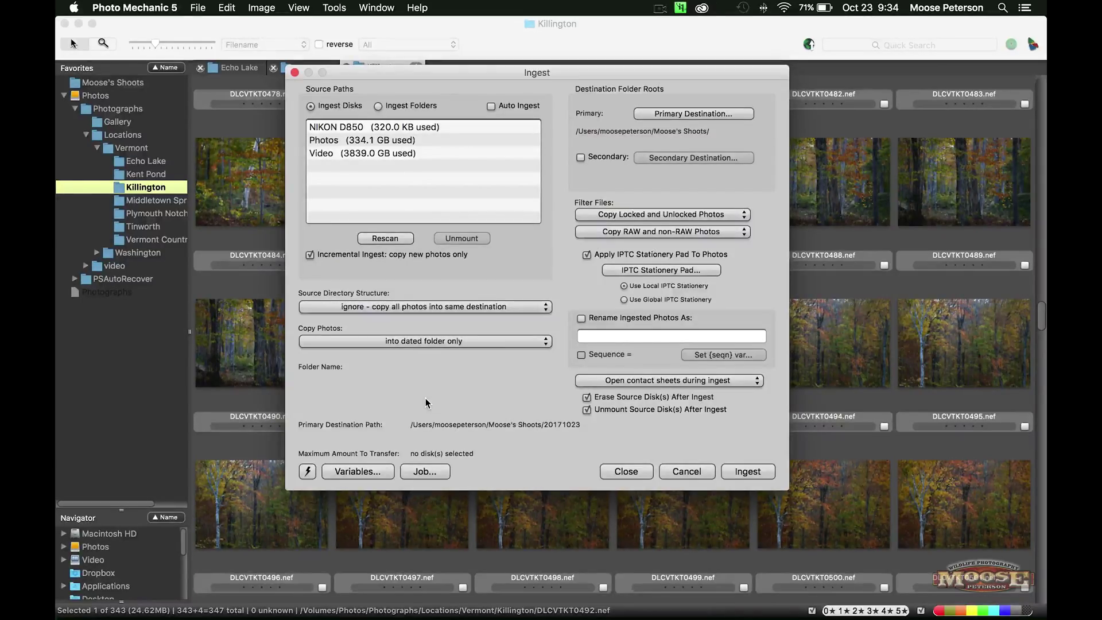
left_click(668, 473)
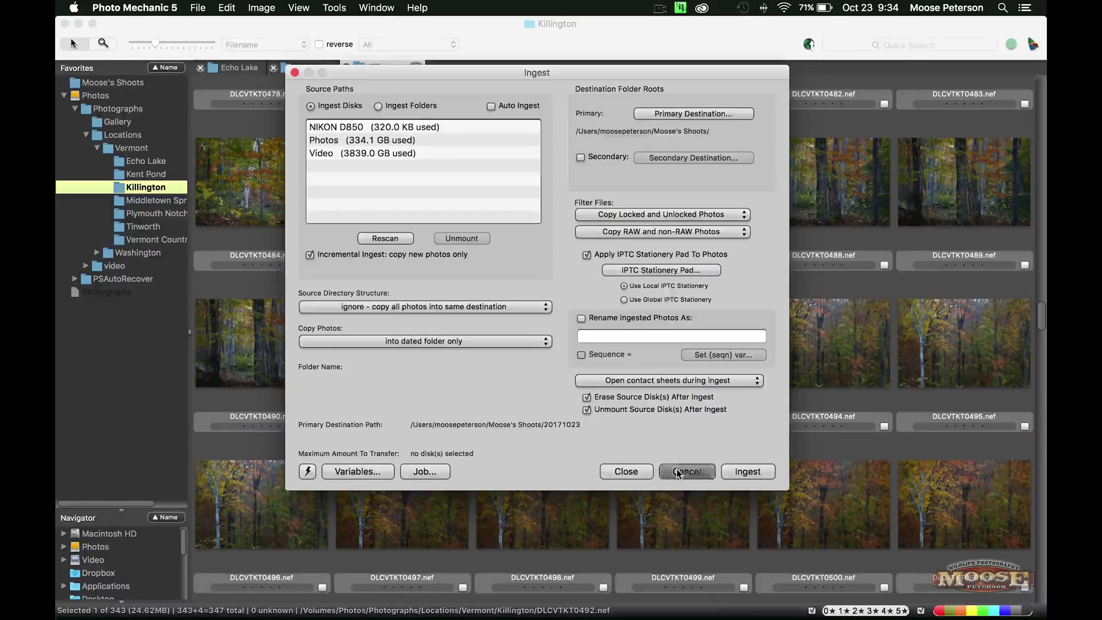
left_click(122, 9)
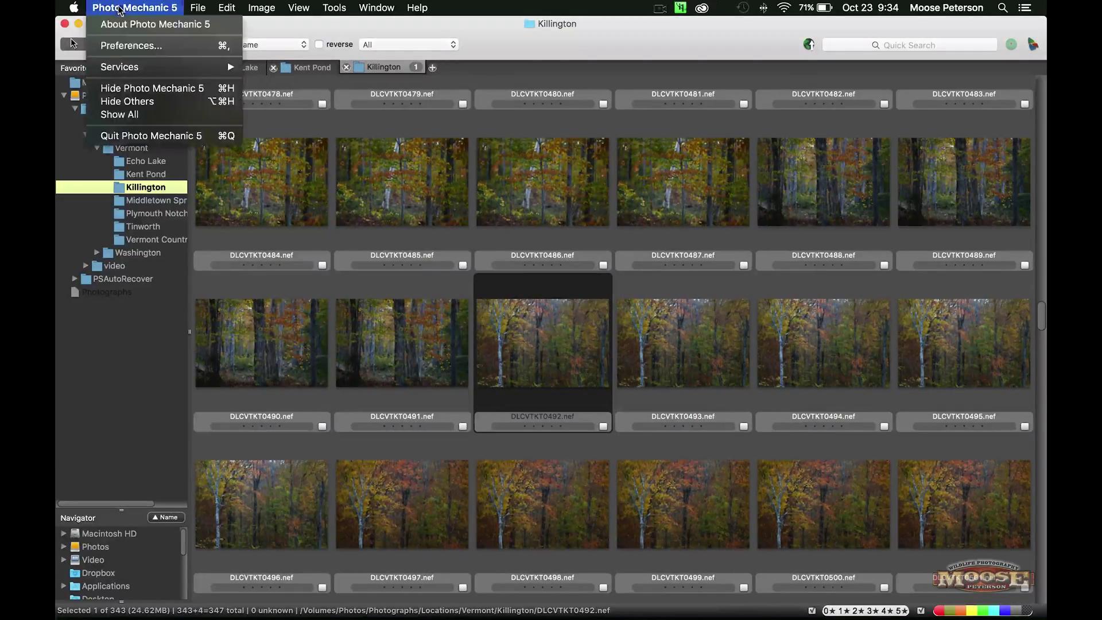
left_click(117, 46)
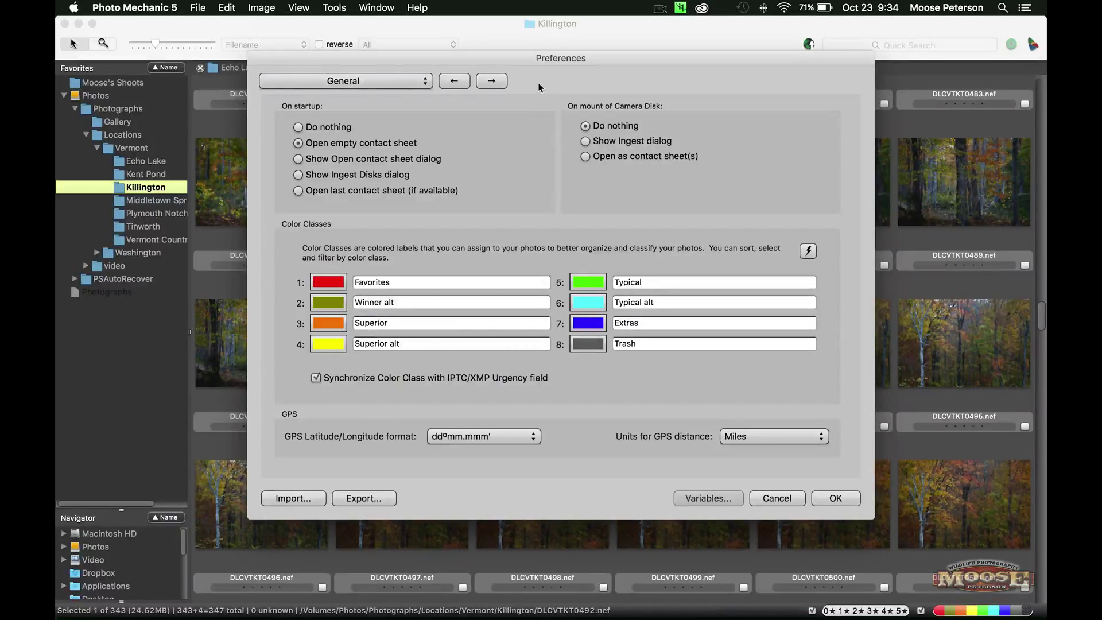
left_click(496, 82)
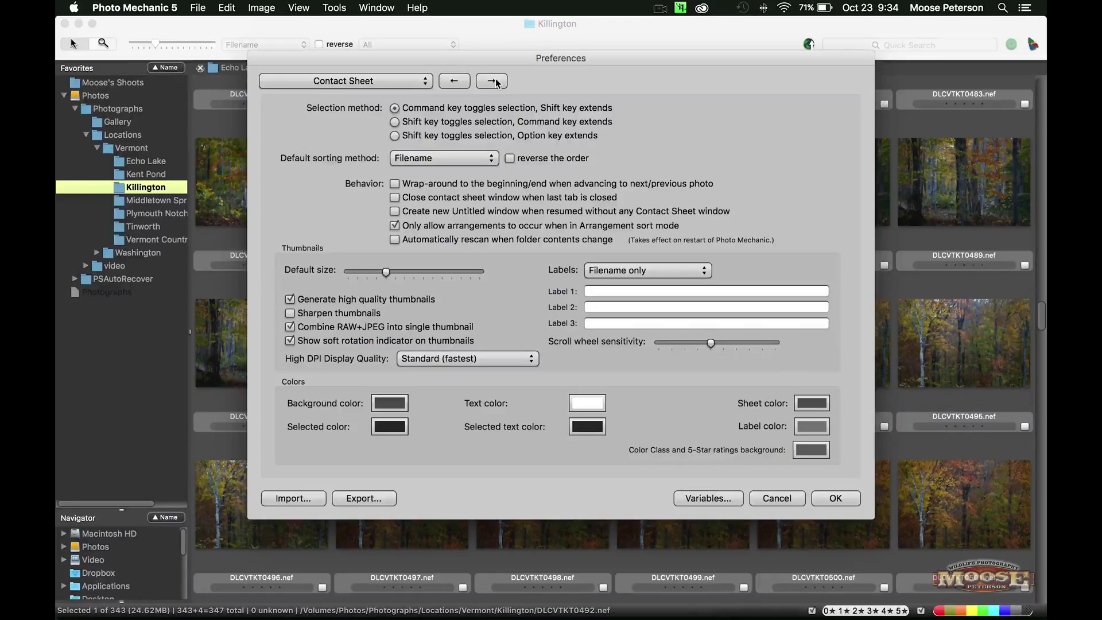
left_click(497, 83)
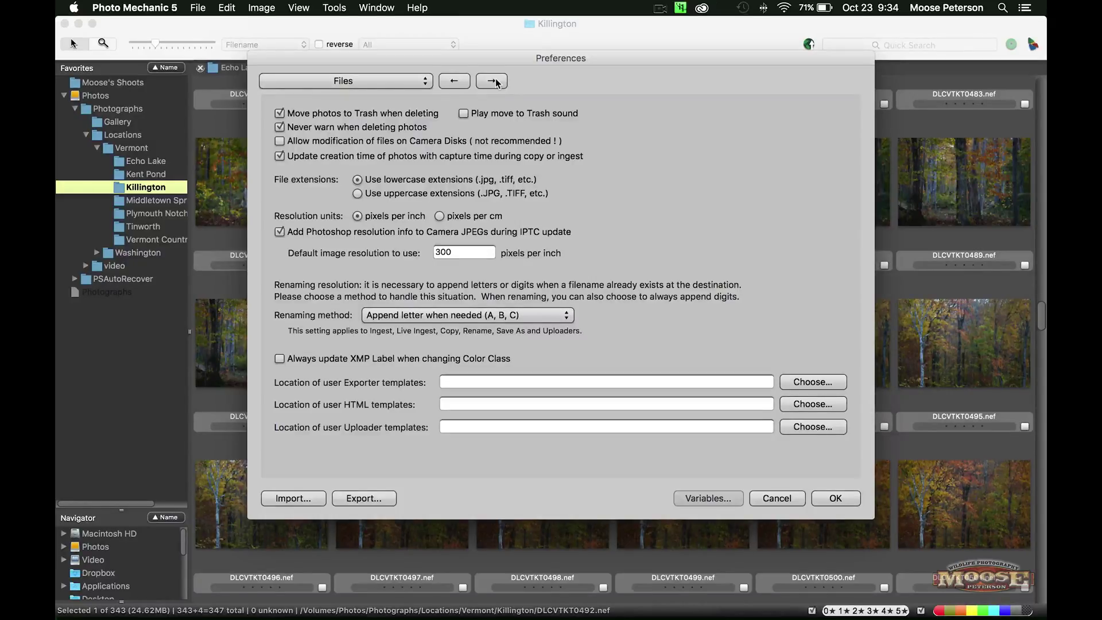
left_click(497, 82)
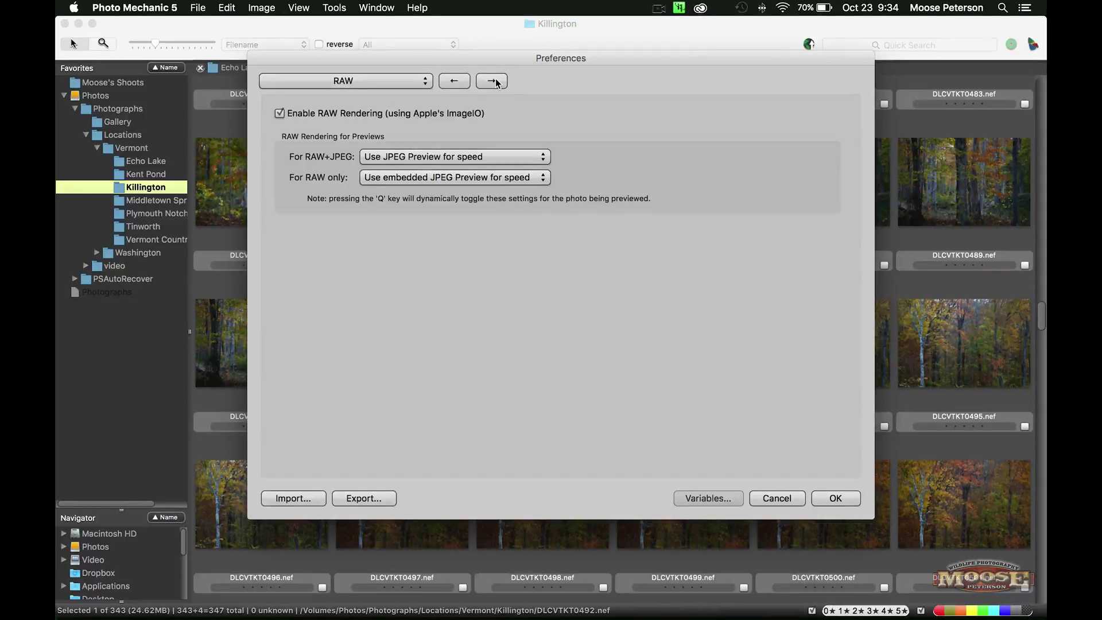
left_click(496, 82)
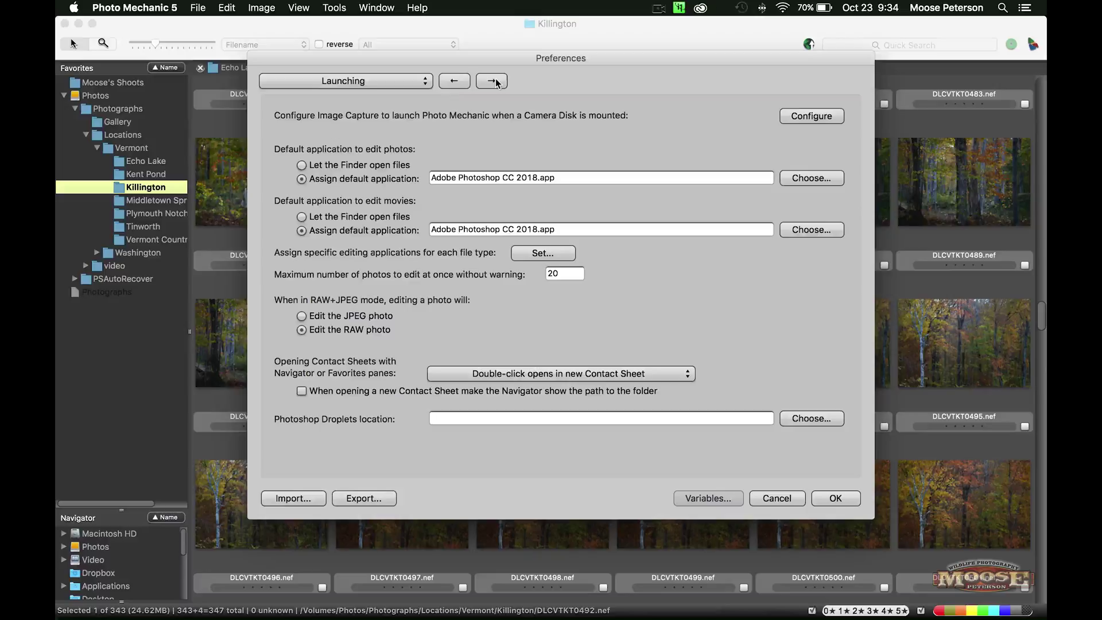
left_click(498, 83)
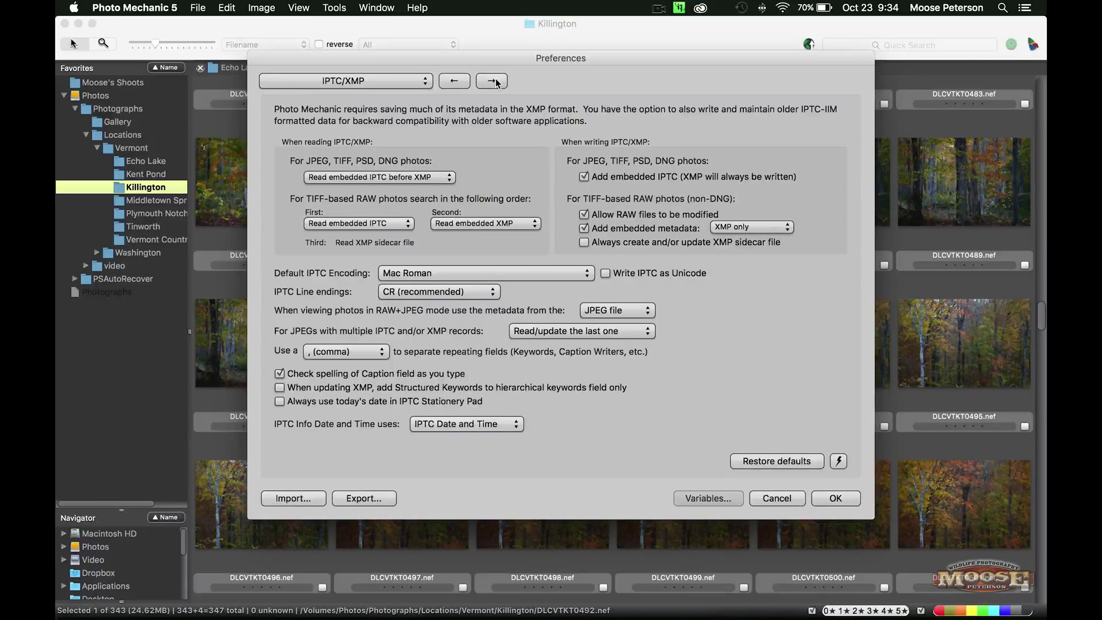
left_click(497, 83)
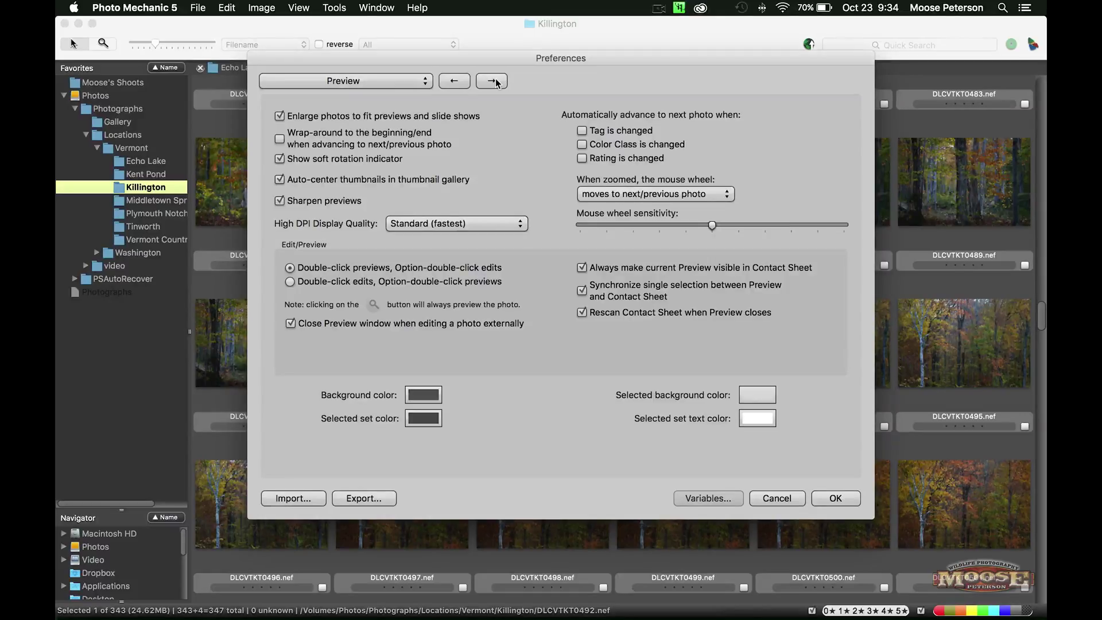
left_click(496, 82)
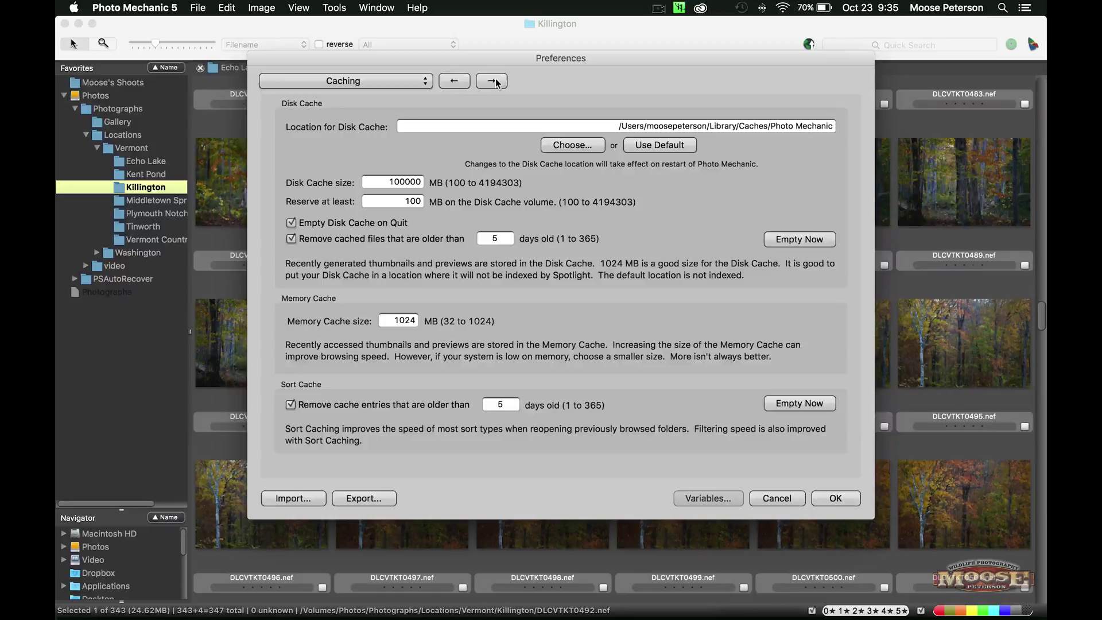
left_click(496, 81)
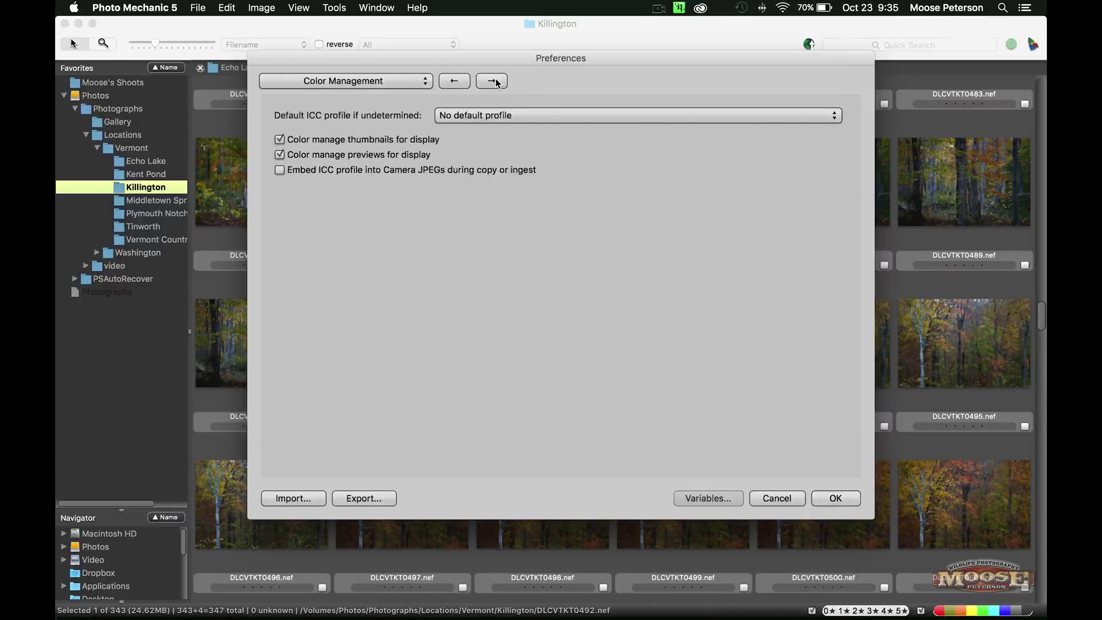
left_click(496, 81)
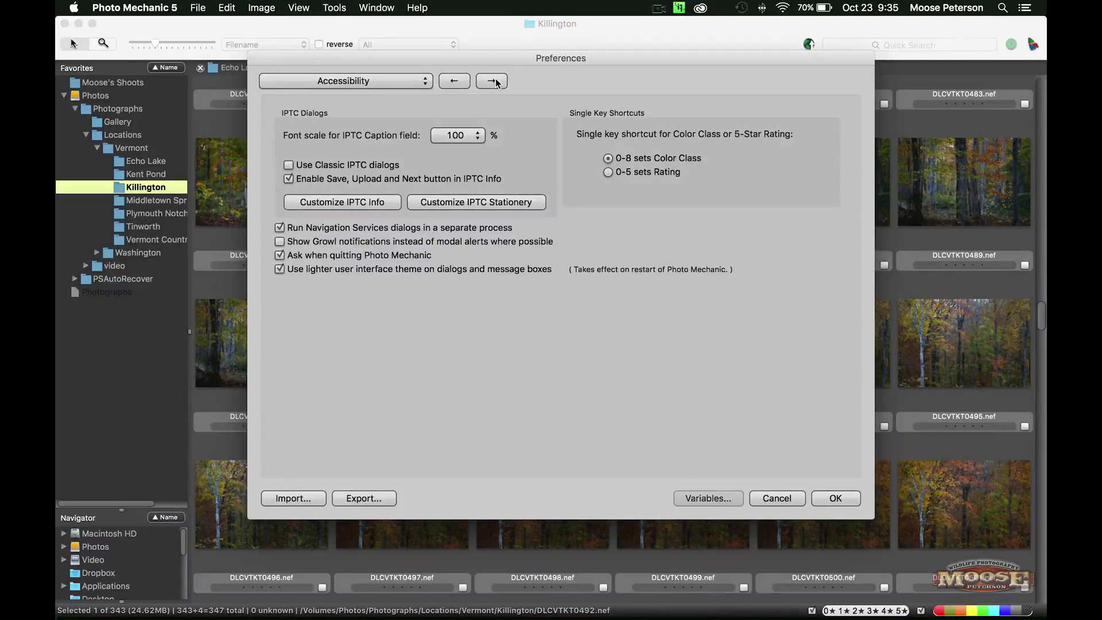
left_click(496, 81)
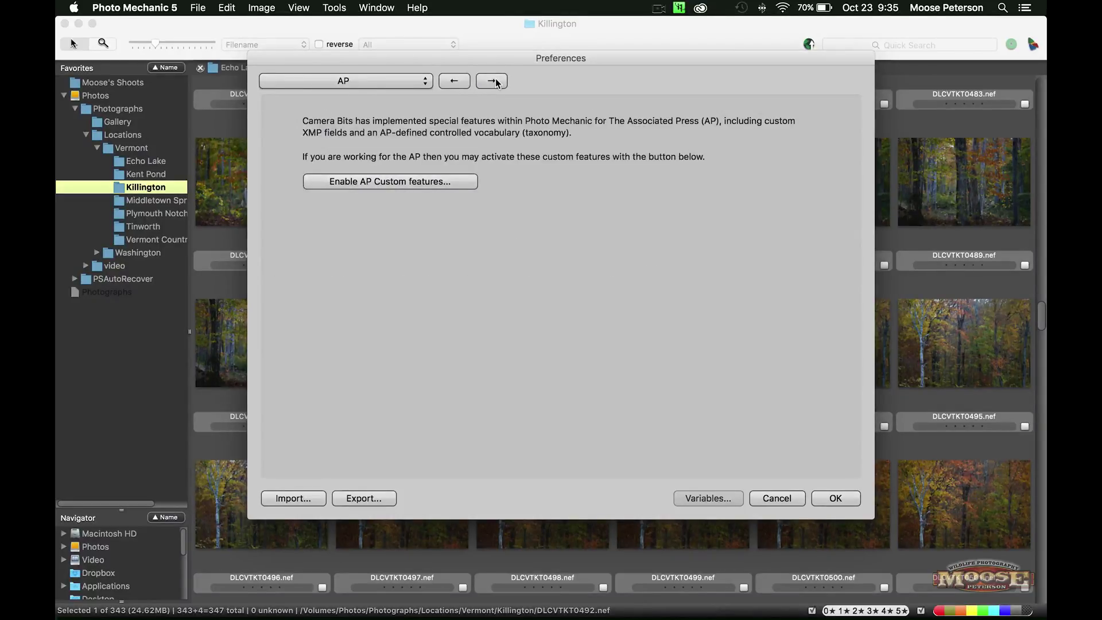
left_click(495, 82)
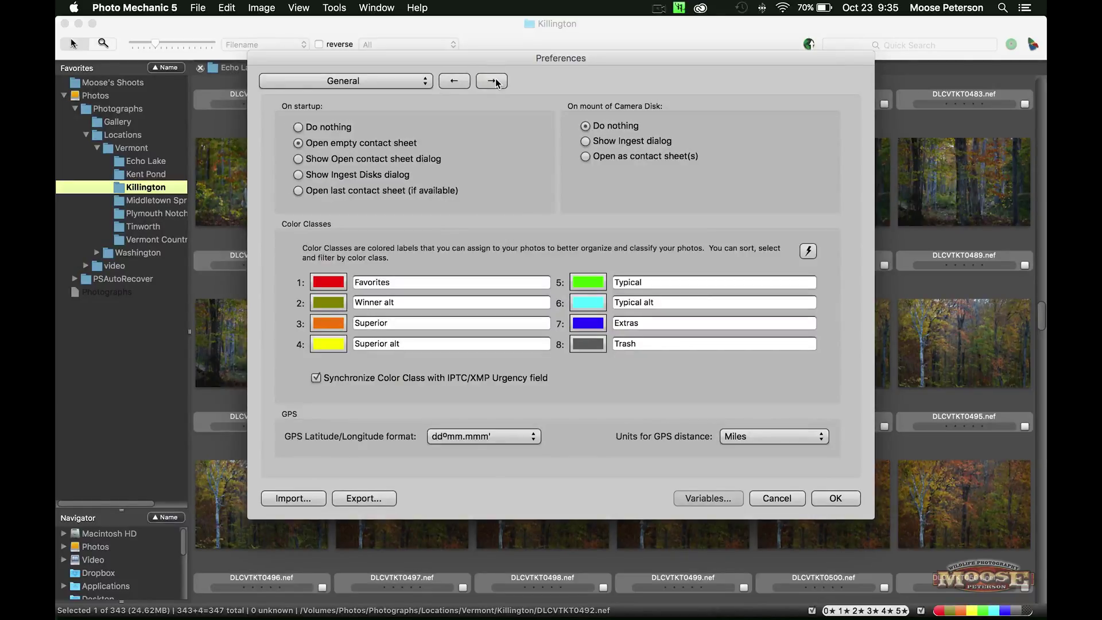
left_click(777, 498)
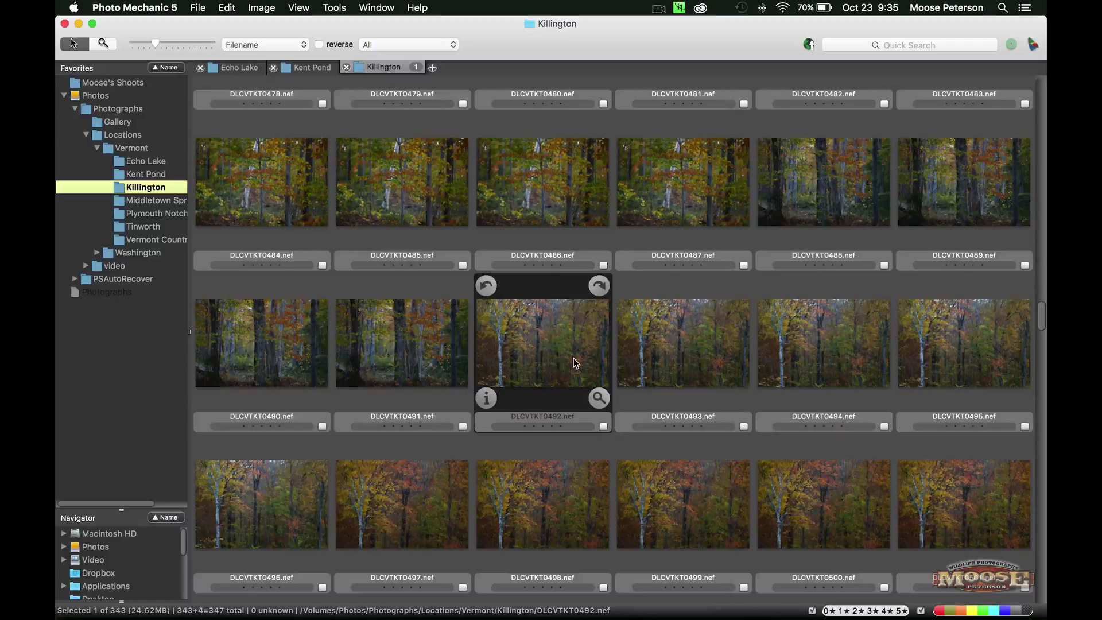
scroll(549, 332, "down", 2)
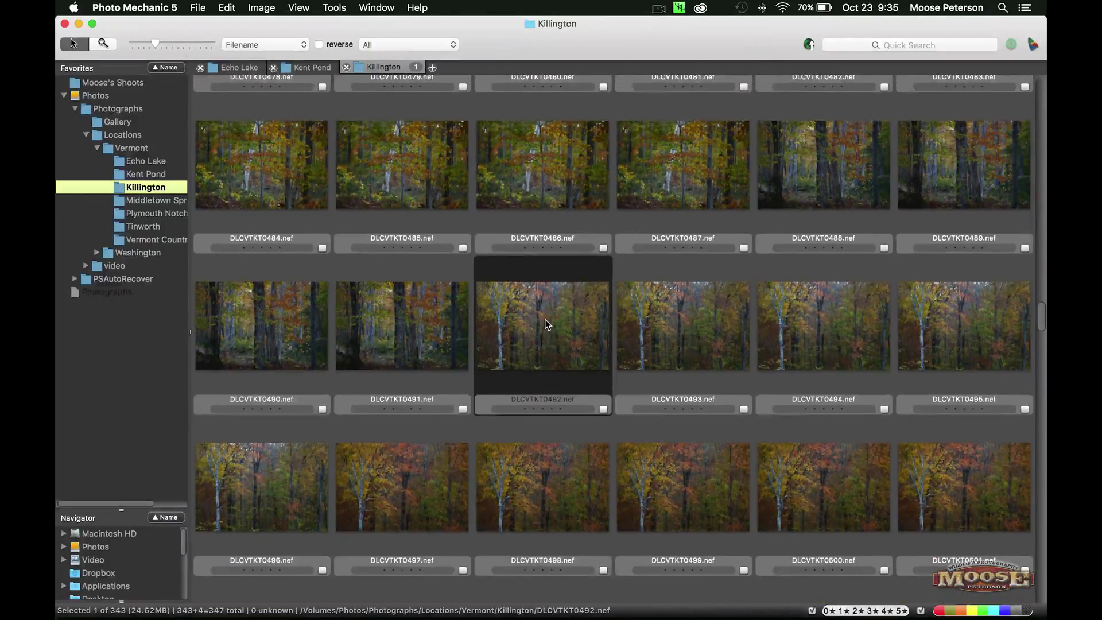
double_click(547, 326)
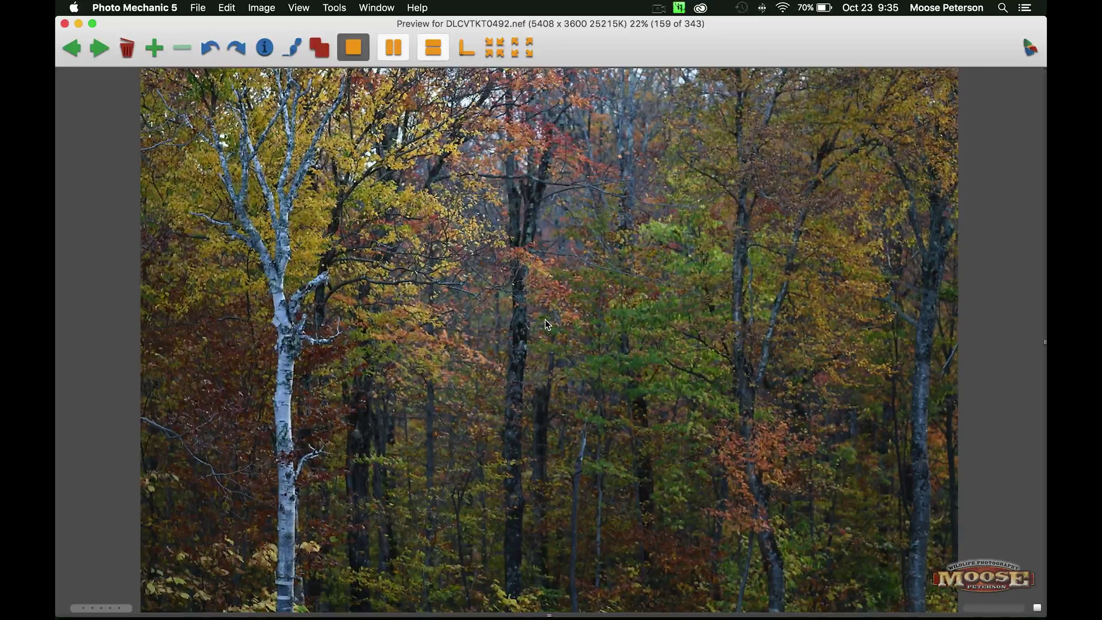
key("Tab")
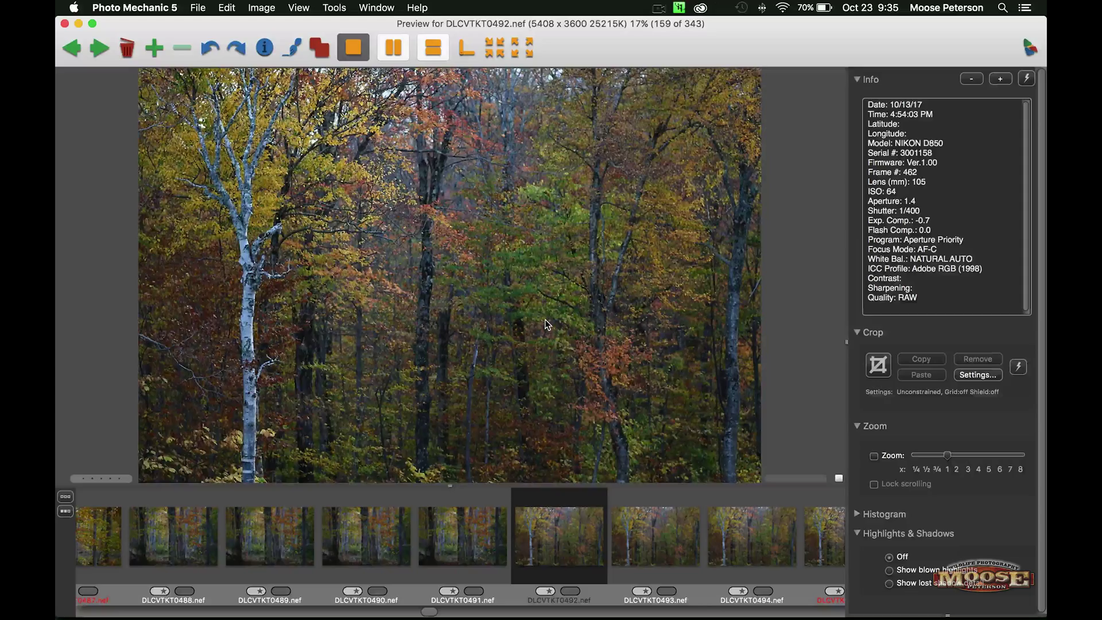
key("Tab")
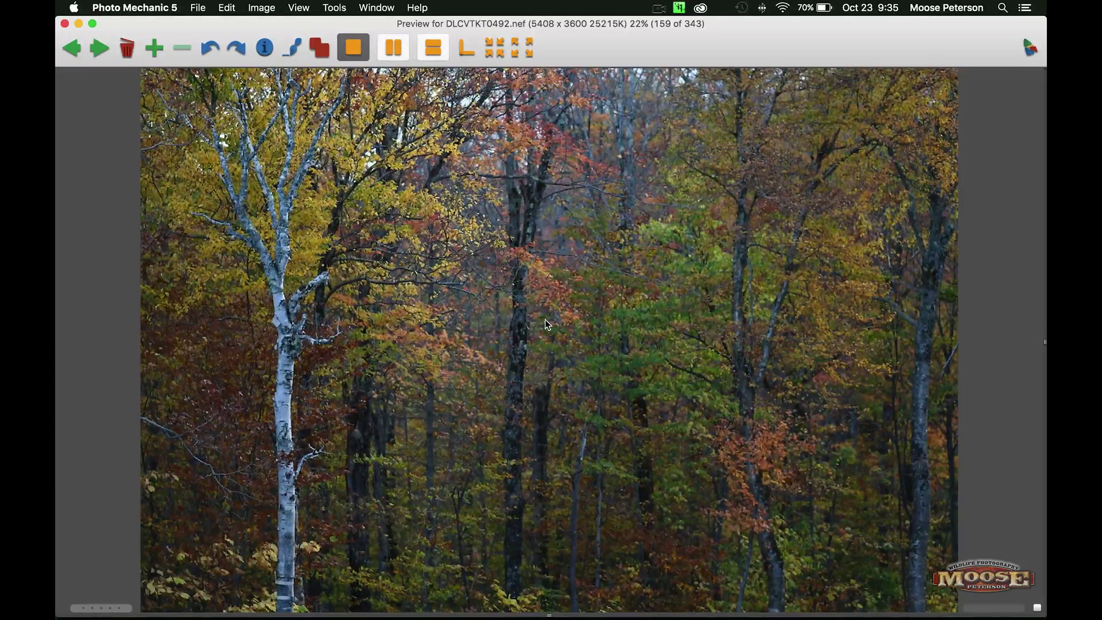
key("Tab")
key("Tab")
left_click(65, 23)
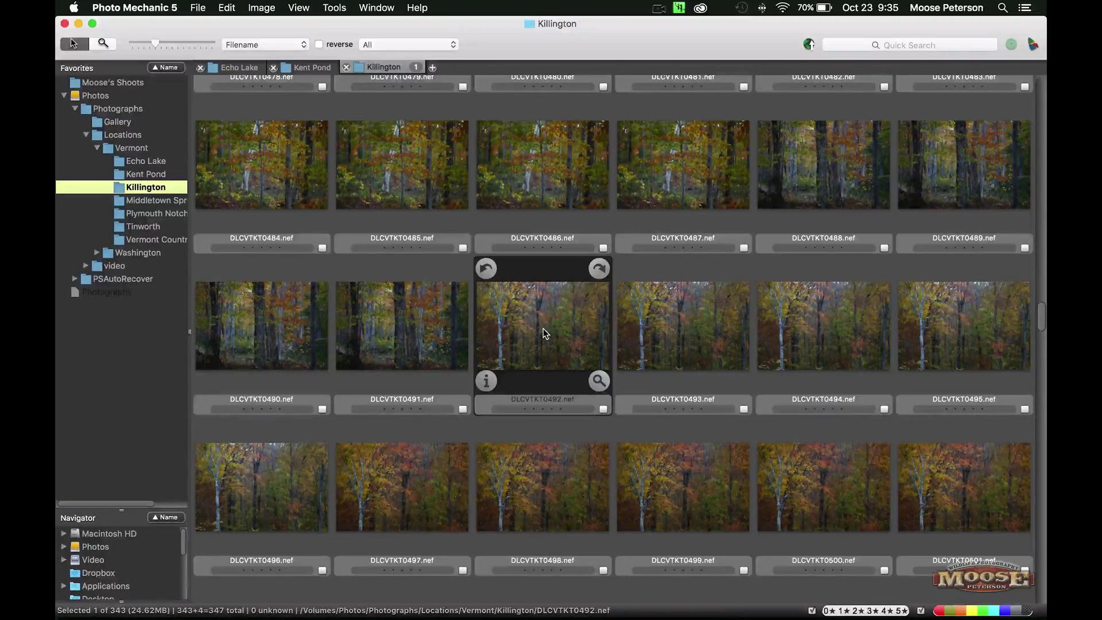
Open DLCVTKT0492.nef in Camera Raw and apply the Standard preset for richer autumn colour.
key("super+e")
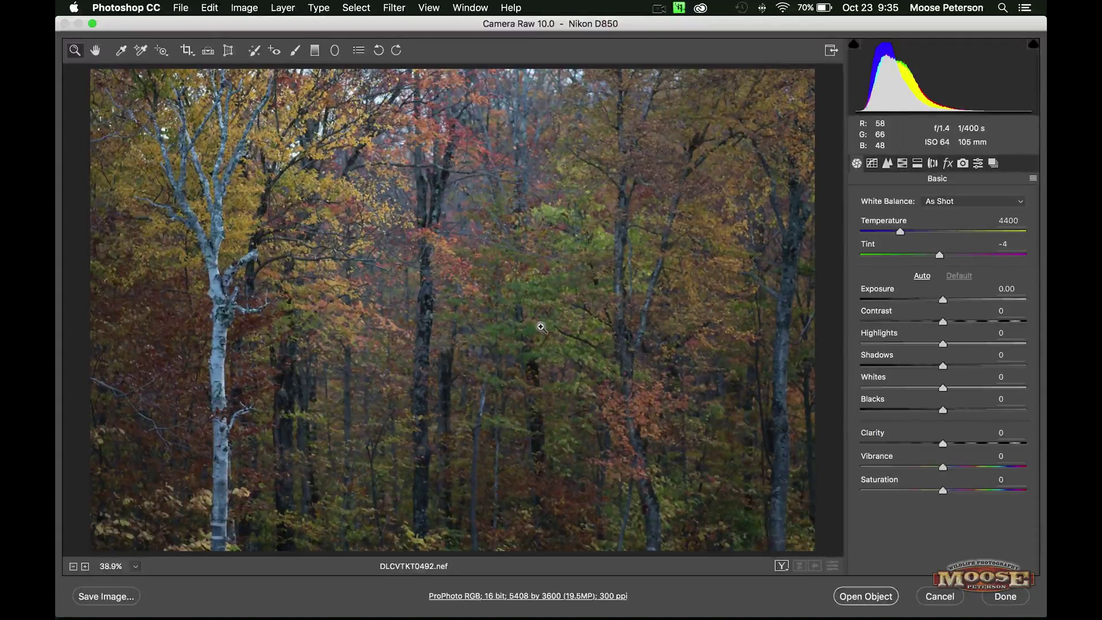
left_click(977, 163)
left_click(870, 213)
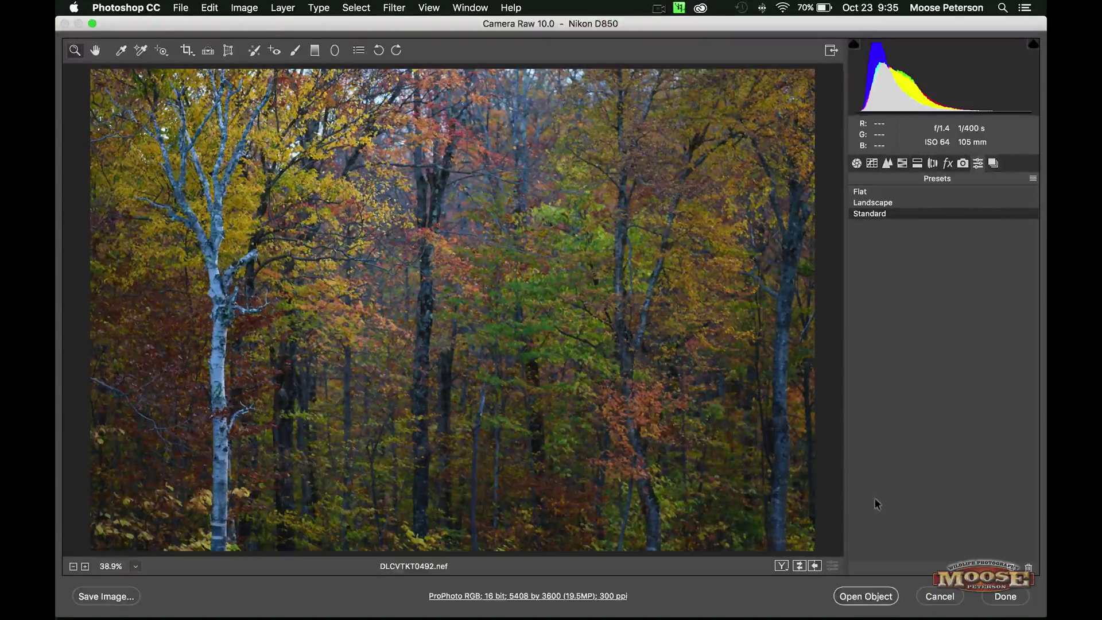
In the Bridge Gallery folder, select Killington 0503 through Killington 0574.
mouse_move(791, 618)
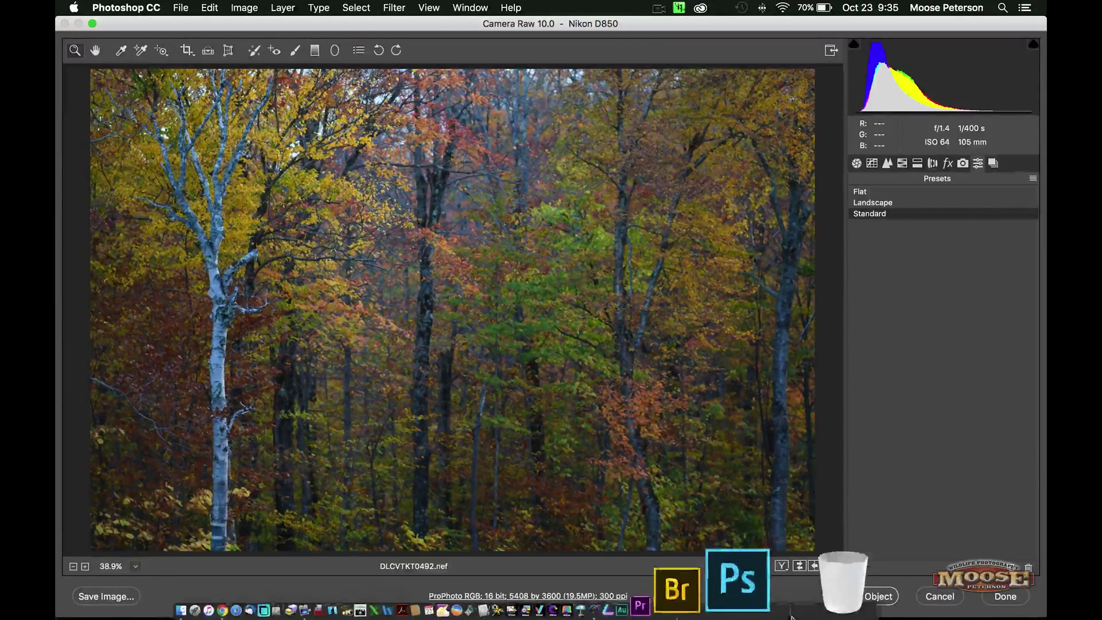
left_click(755, 603)
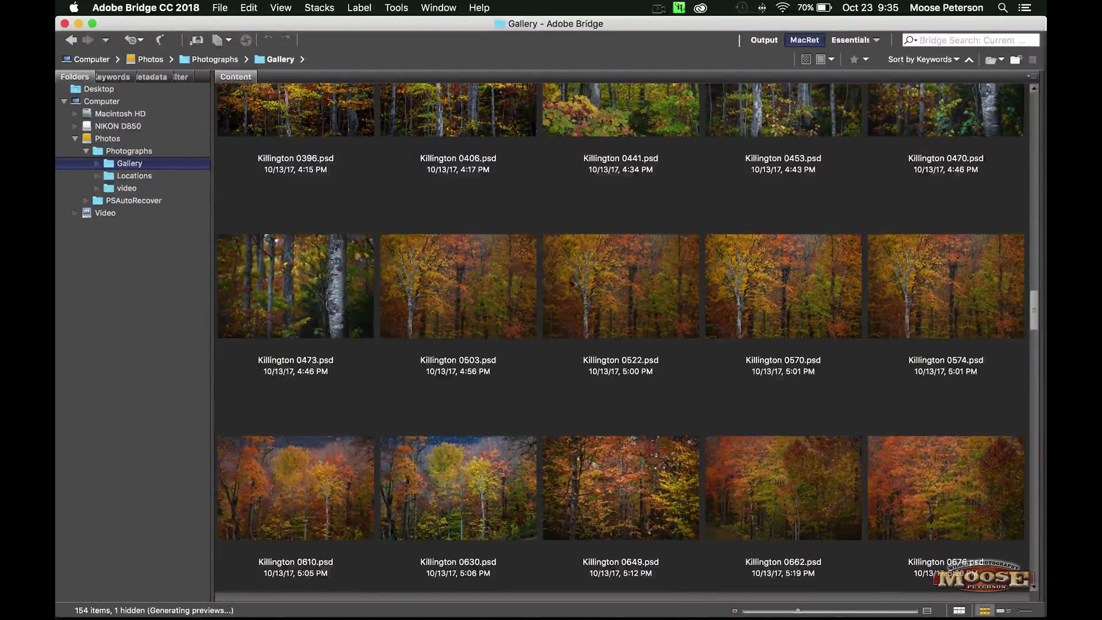
left_click(484, 292)
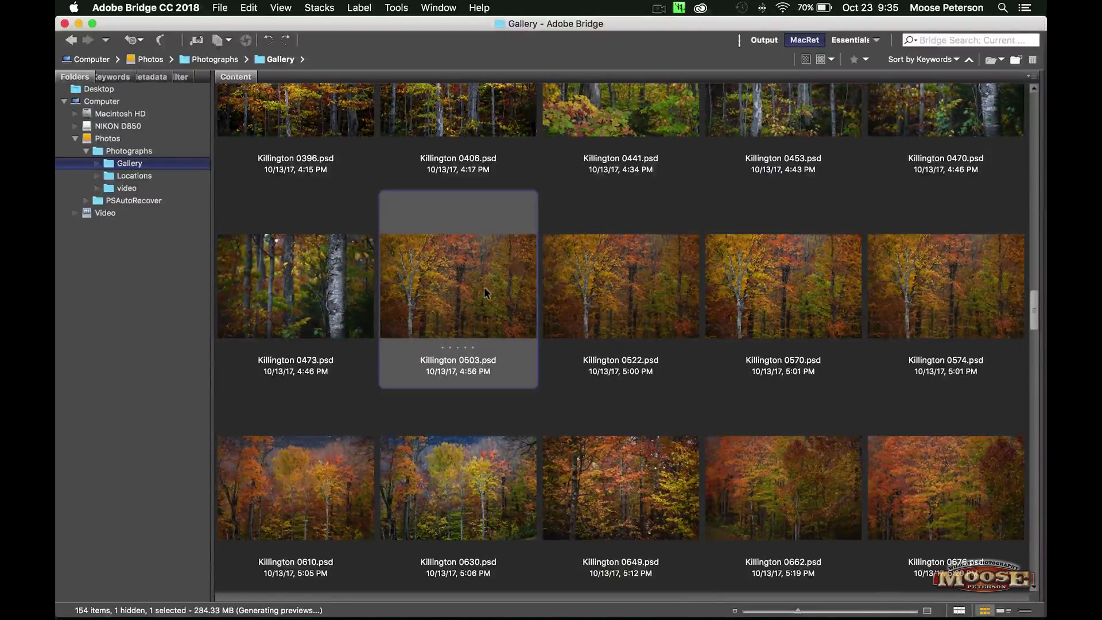
left_click(911, 287, "shift")
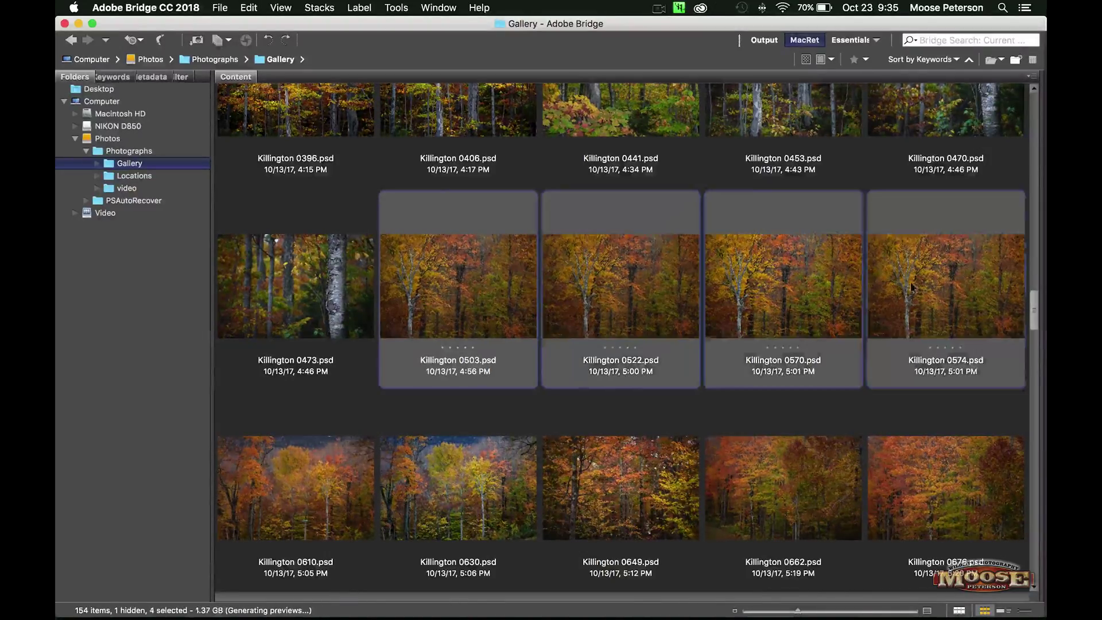
Browse the Tools > Photoshop batch options and close the menu without running anything.
left_click(396, 8)
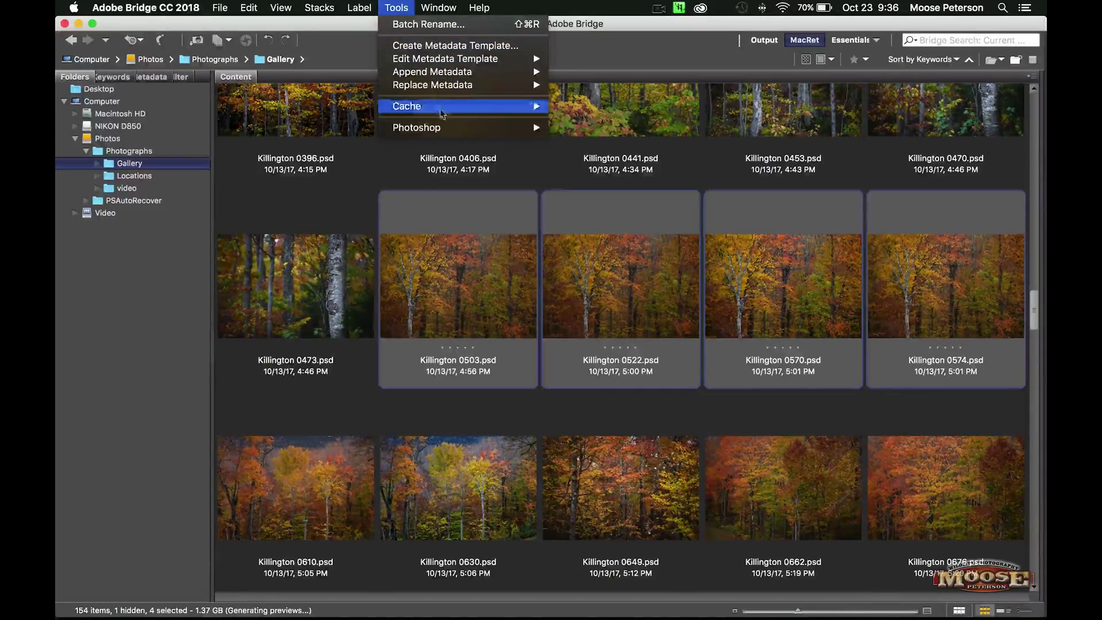
mouse_move(460, 128)
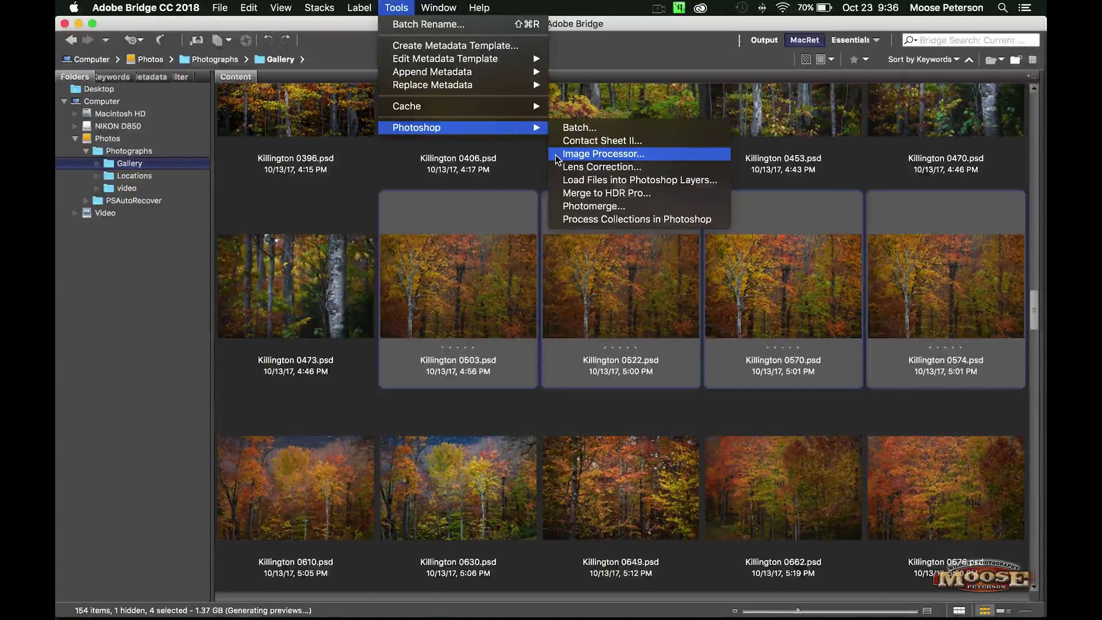
left_click(618, 50)
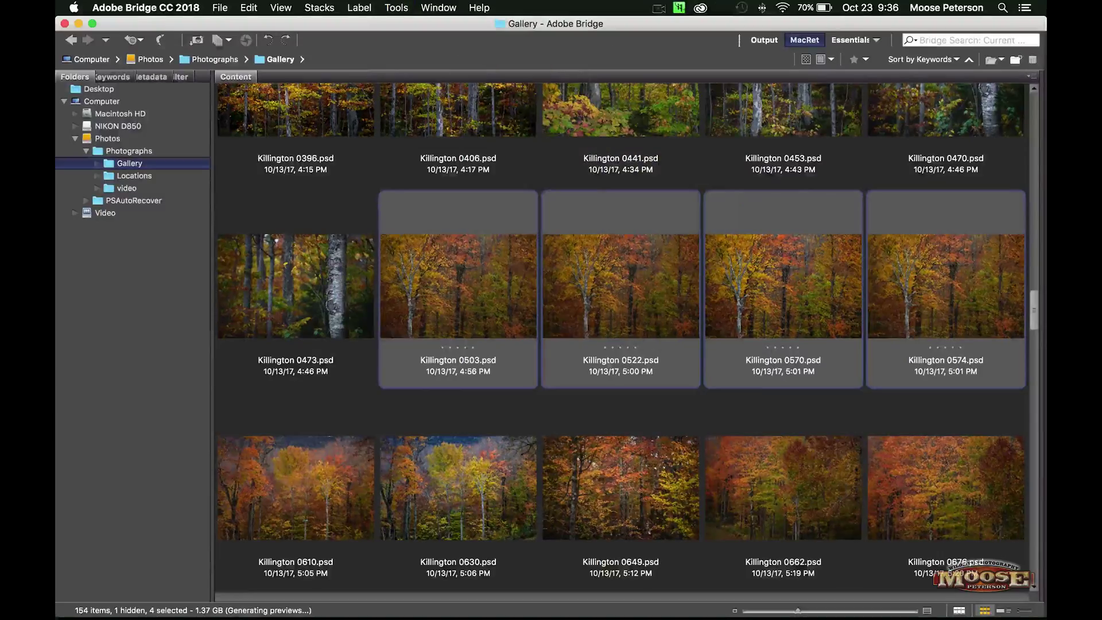
Bring Photo Mechanic 5 back to the front, showing the 343 Killington NEF images.
mouse_move(752, 612)
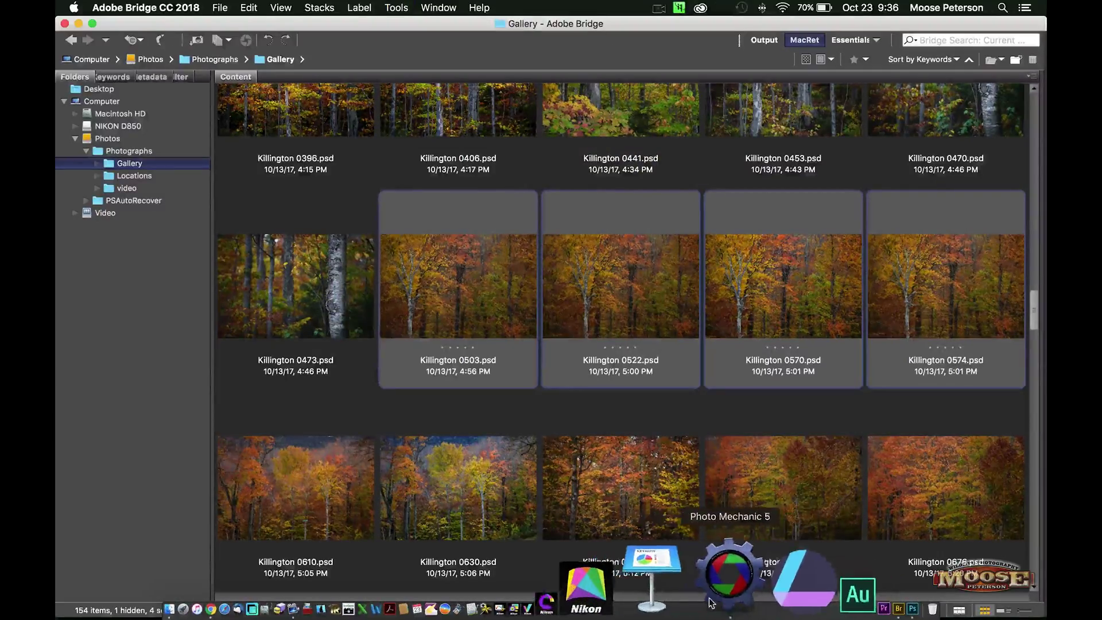
left_click(728, 574)
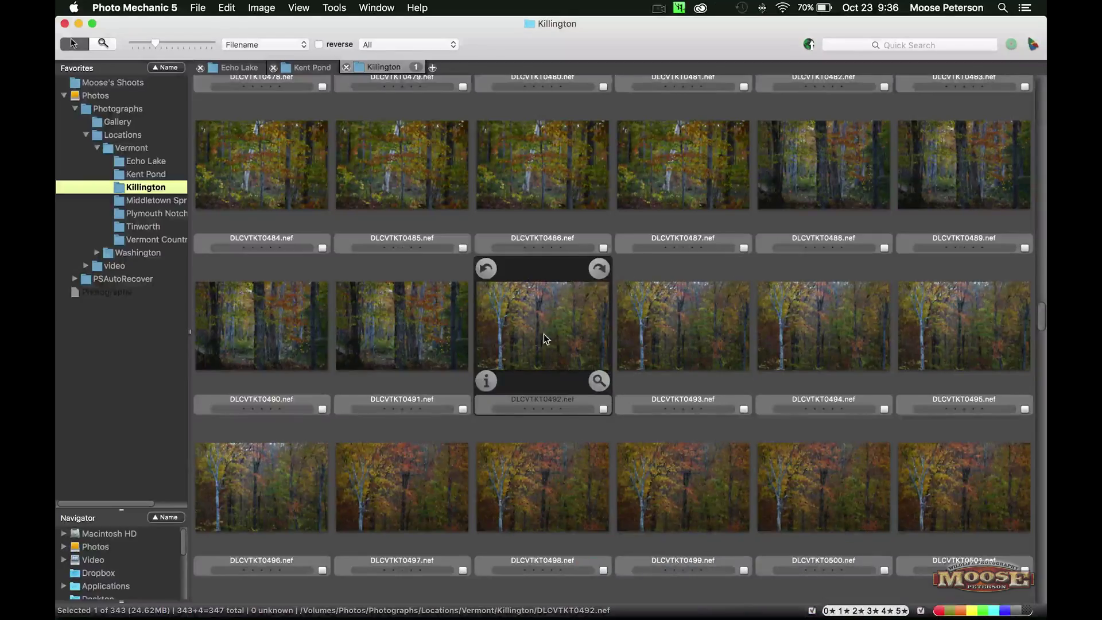